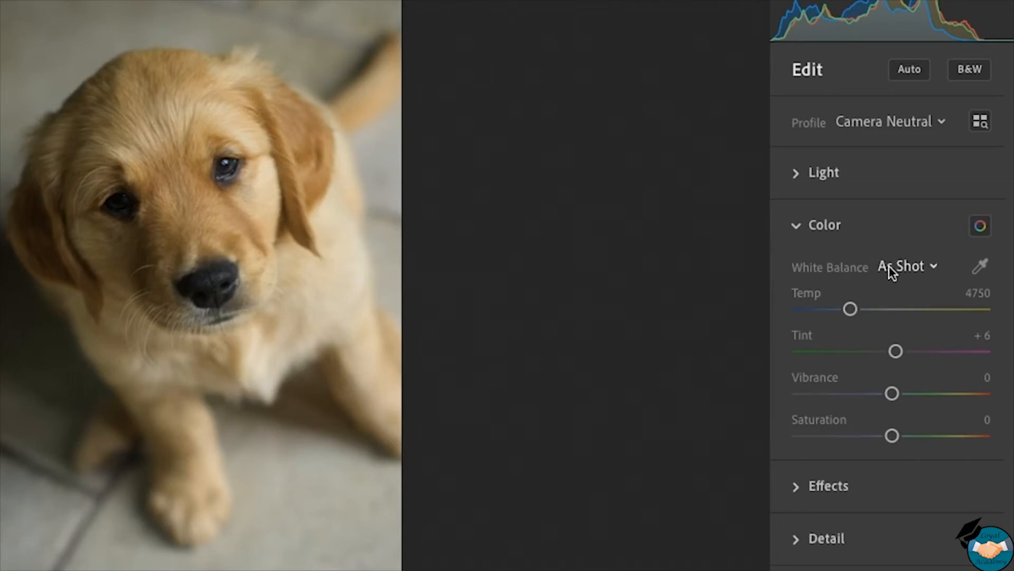
Try the Daylight, Cloudy and Shade white balance presets on the puppy photo
left_click(900, 268)
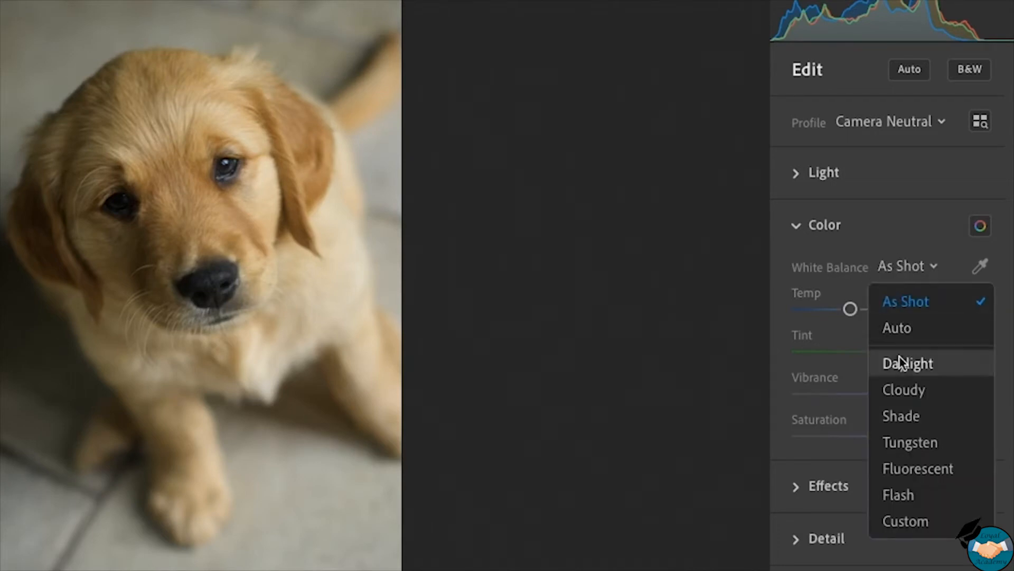
left_click(739, 300)
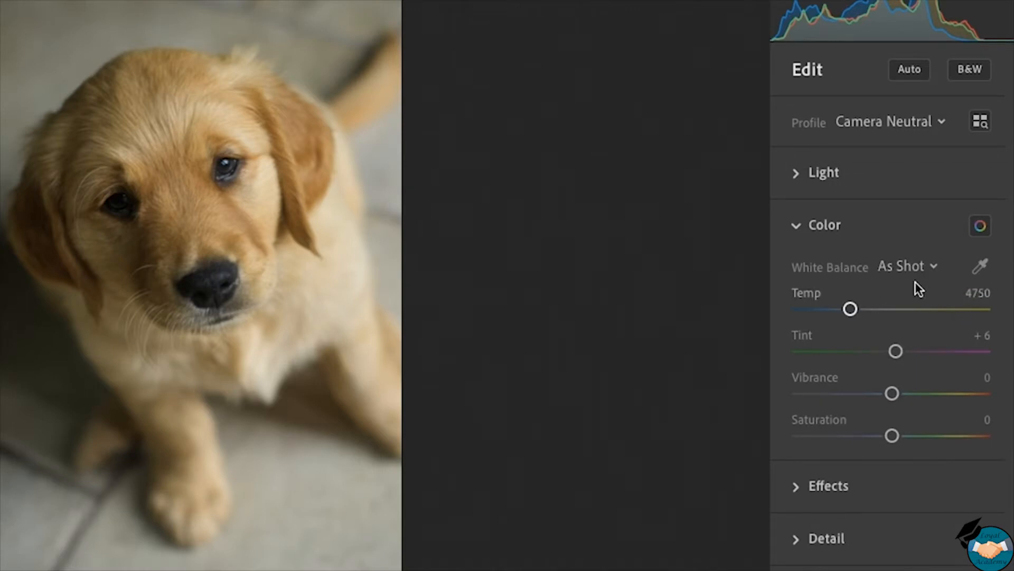
left_click(906, 268)
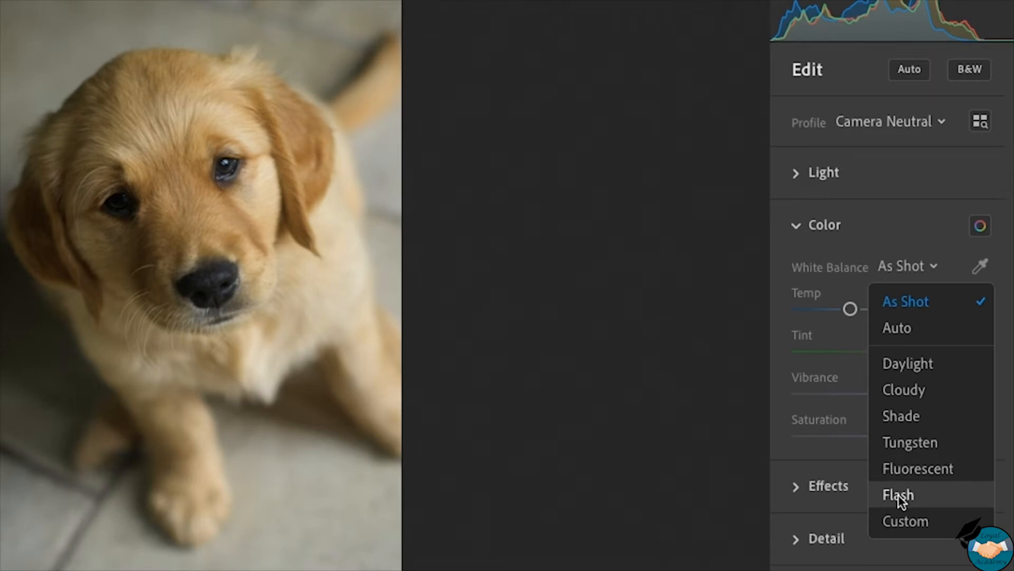
left_click(916, 363)
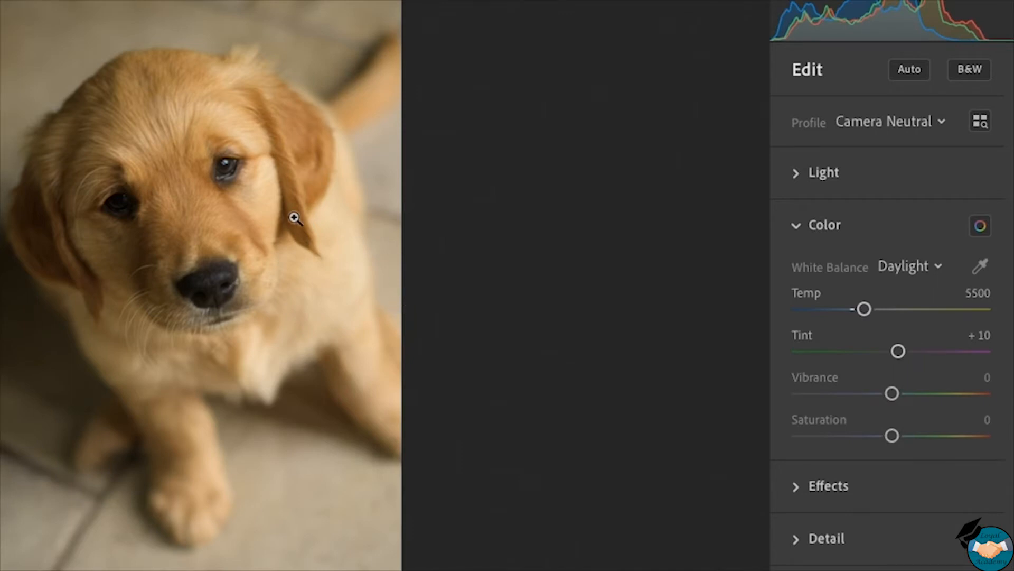
left_click(898, 268)
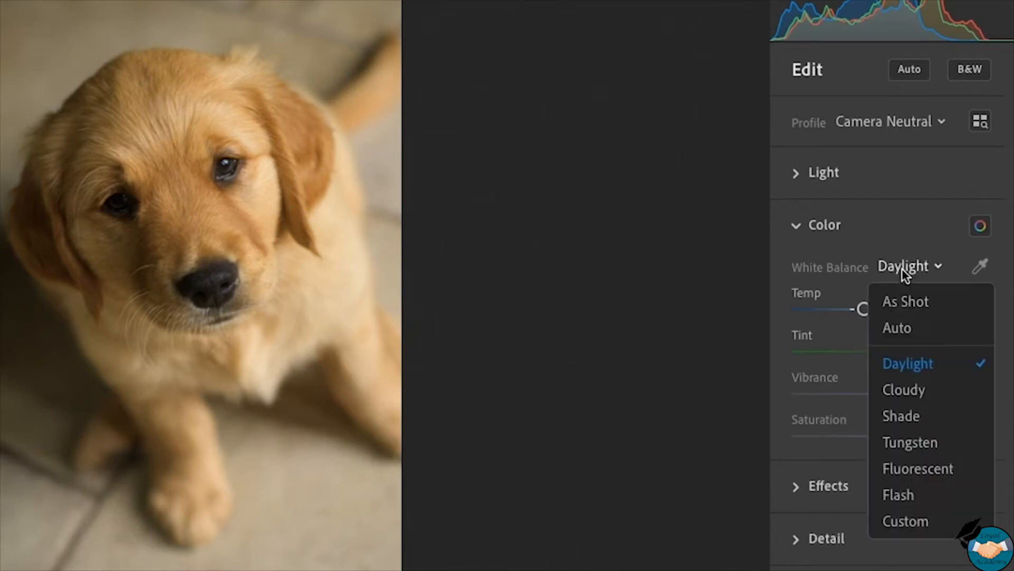
left_click(901, 390)
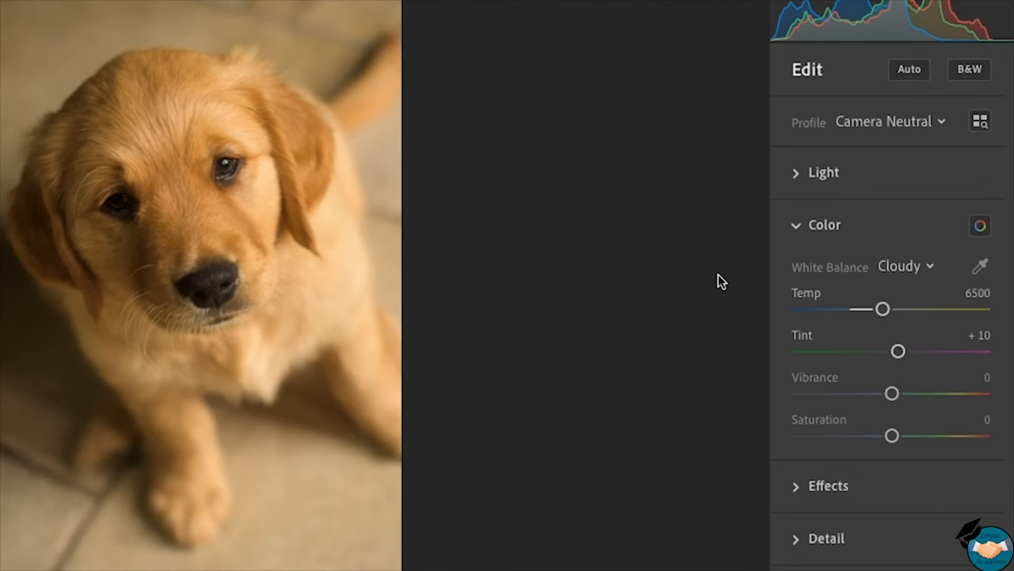
left_click(906, 266)
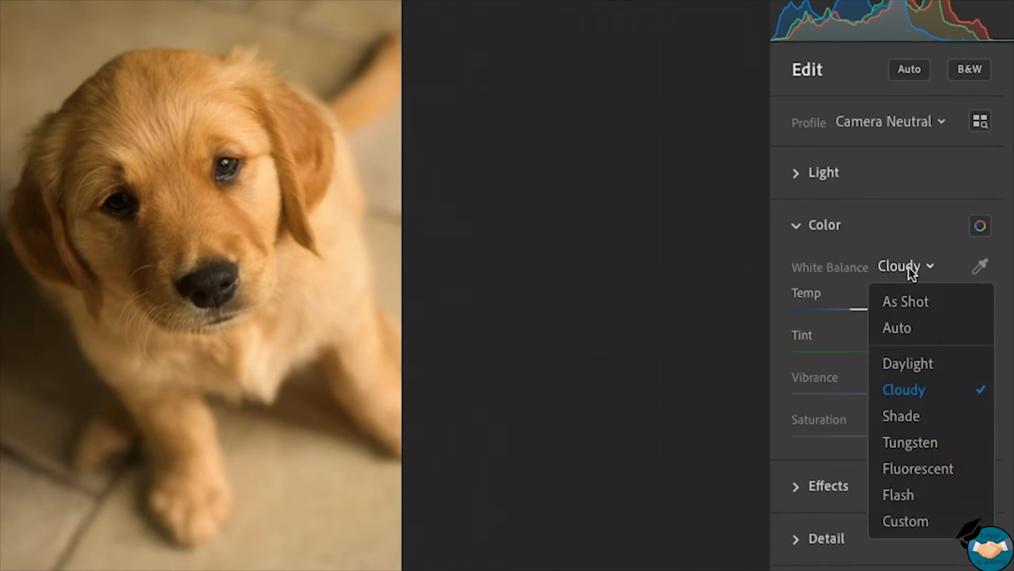
left_click(918, 416)
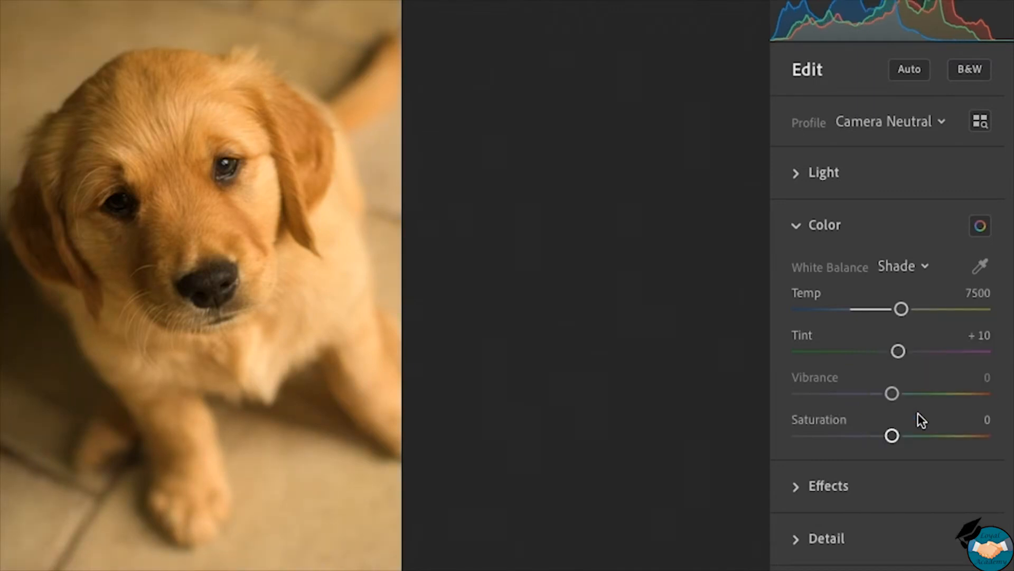
Switch the white balance to the Daylight preset for comparison and restore the As Shot setting
left_click(905, 269)
left_click(316, 217)
left_click(896, 264)
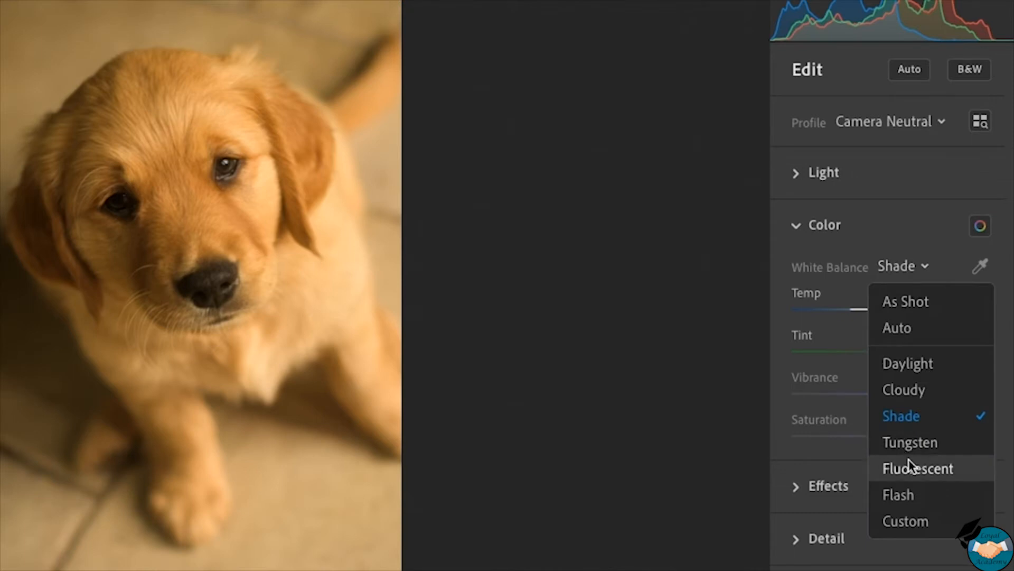
left_click(915, 362)
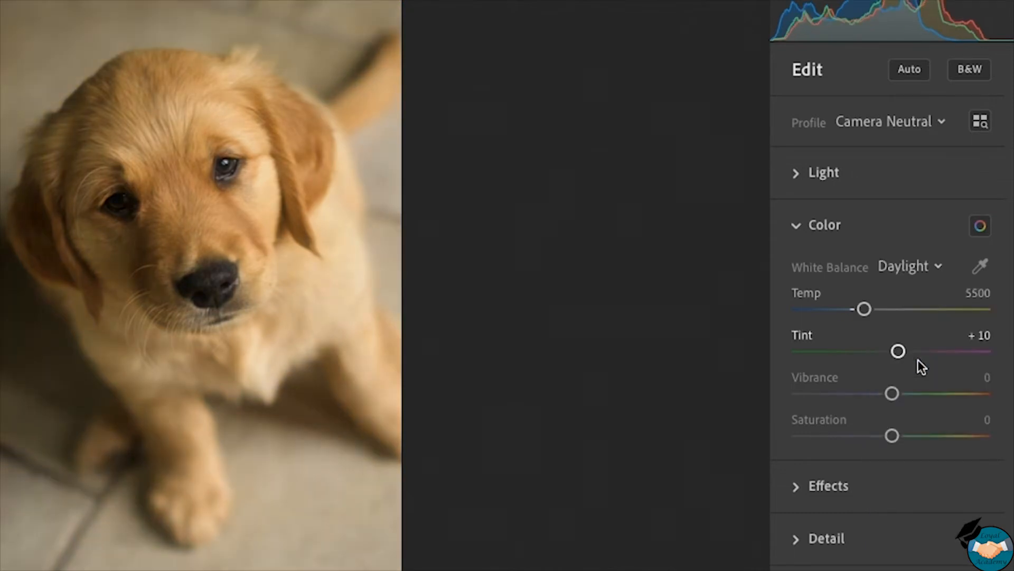
left_click(898, 266)
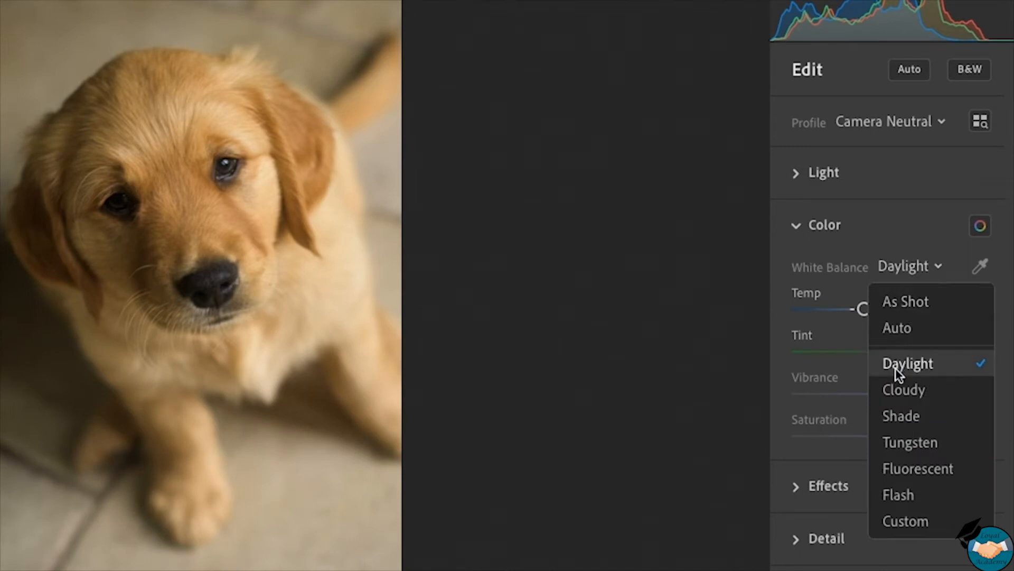
left_click(914, 302)
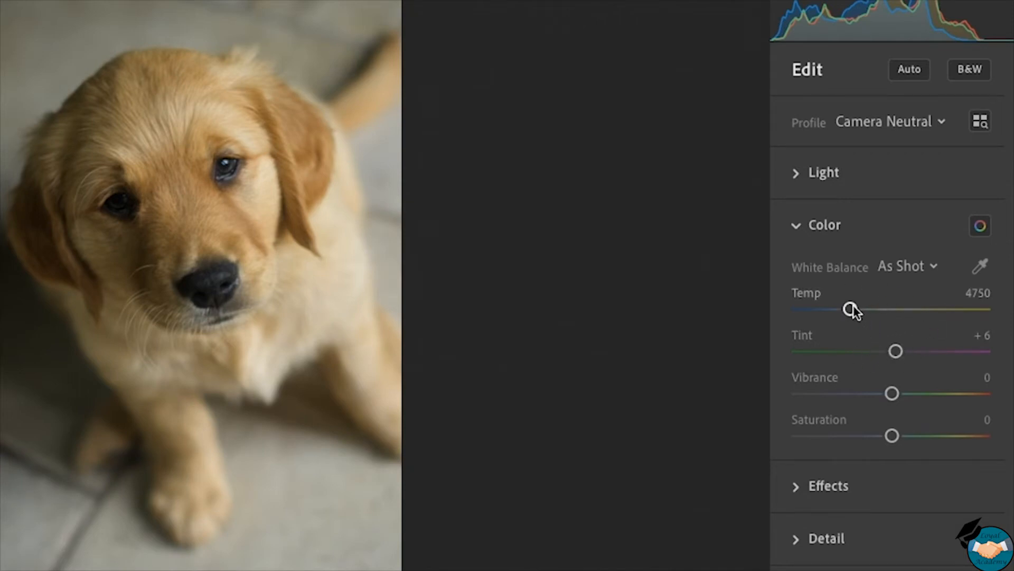
Adjust the white balance manually to a Temp of 4479 and a Tint of +17
left_click_drag(853, 305, 846, 309)
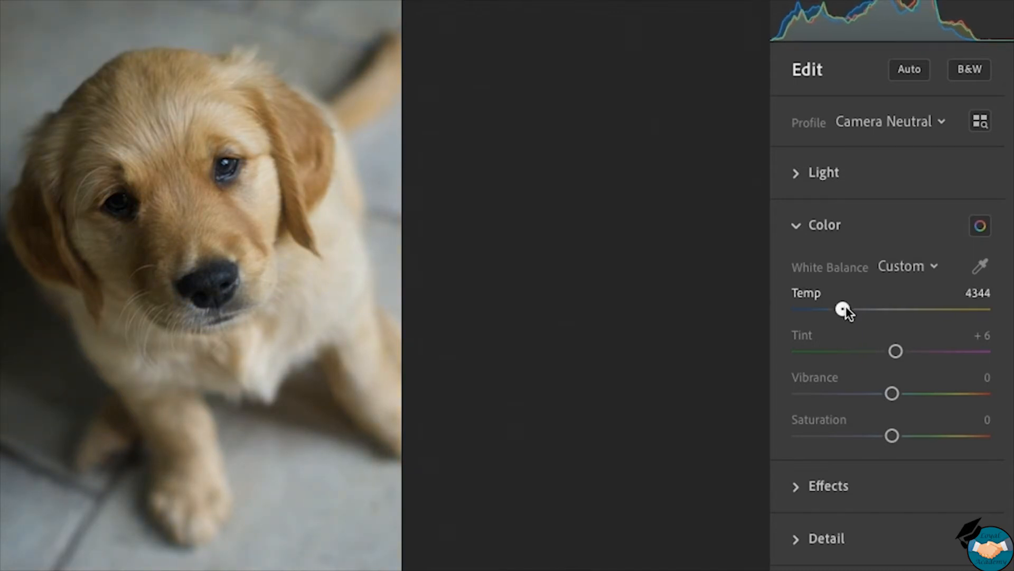
left_click_drag(895, 351, 902, 353)
left_click_drag(845, 310, 848, 309)
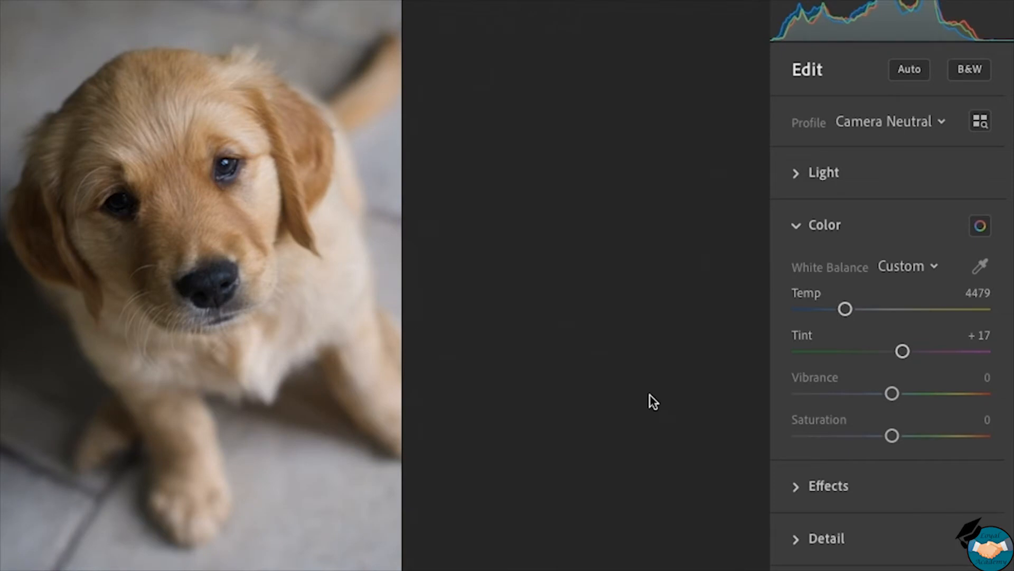
left_click(977, 293)
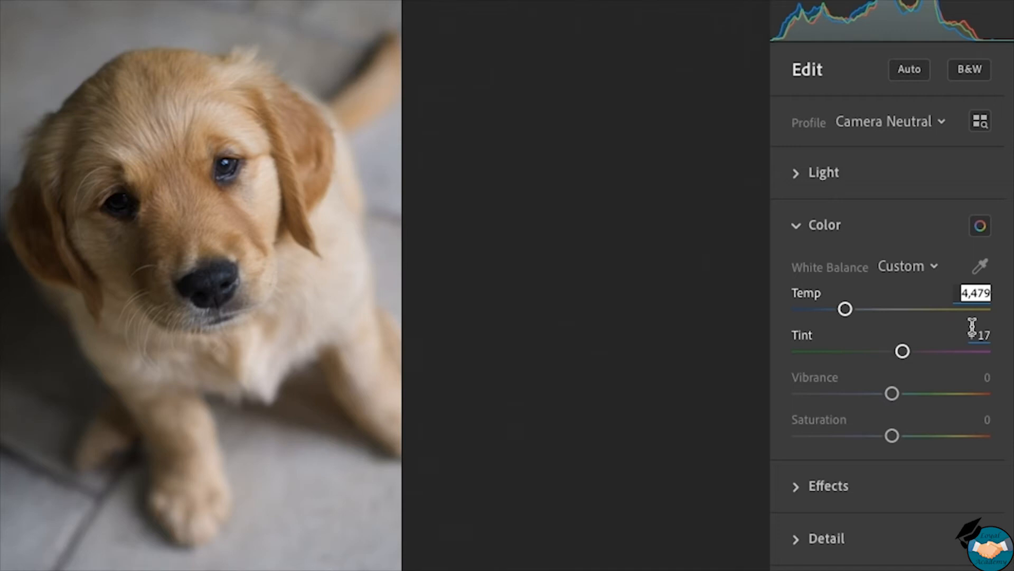
key("Return")
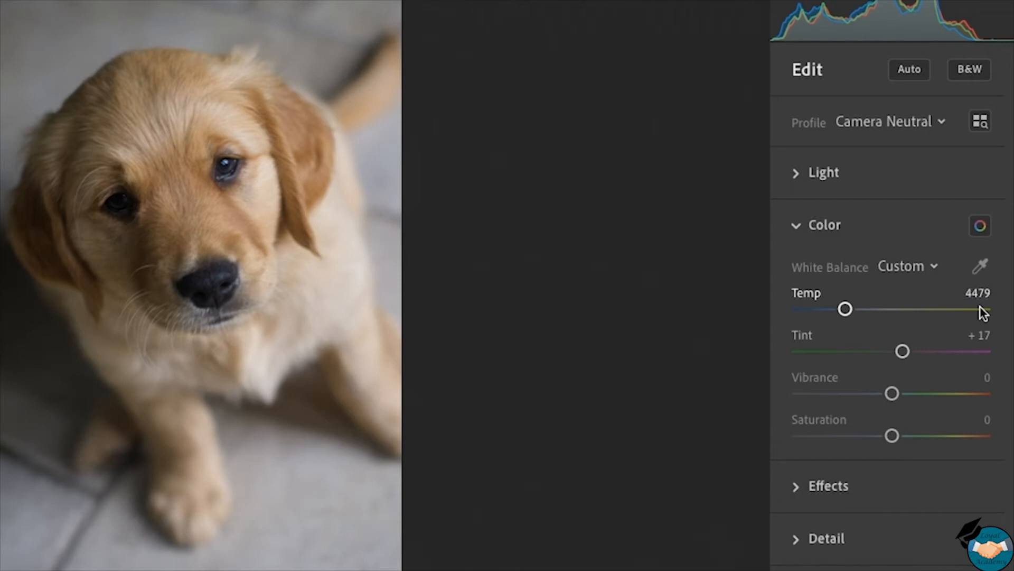
Warm the photo to a Temp of 4787 and reset both Temp and Tint to their as-shot values
left_click_drag(847, 310, 853, 309)
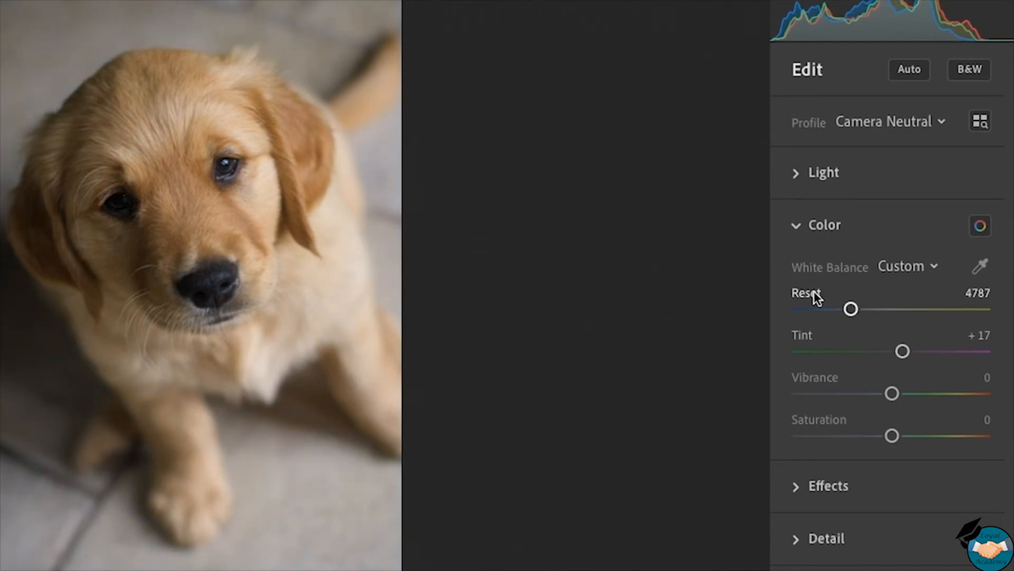
double_click(808, 291)
double_click(806, 334)
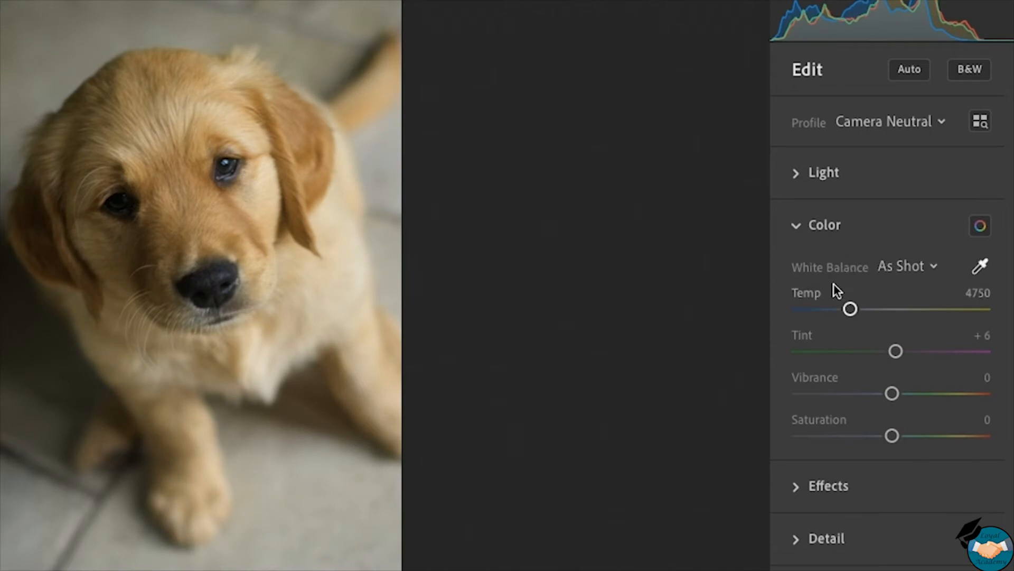
Sample a neutral tone in the photo with the White Balance Selector and compare the result with the original several times
left_click(978, 272)
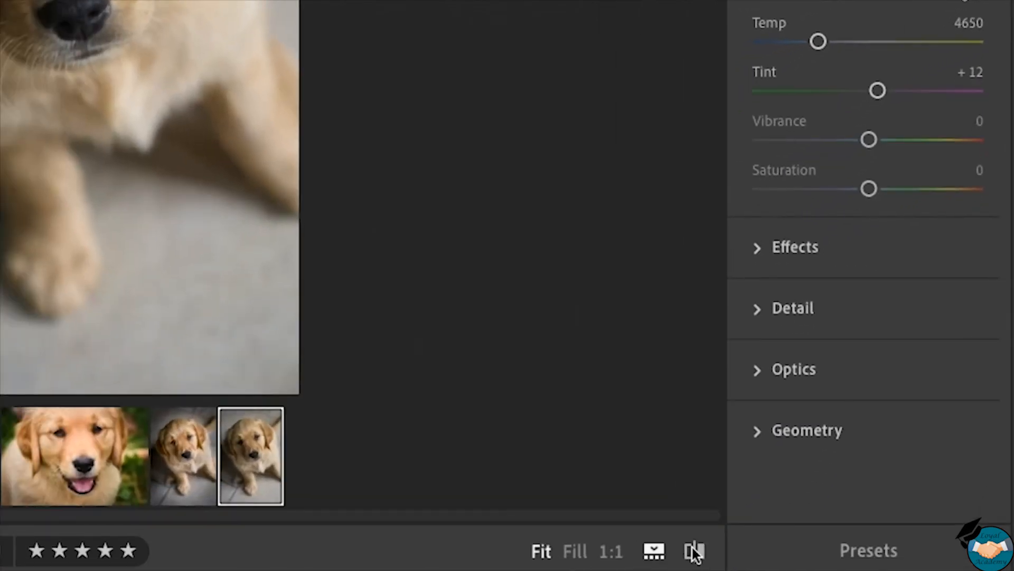
left_click(693, 547)
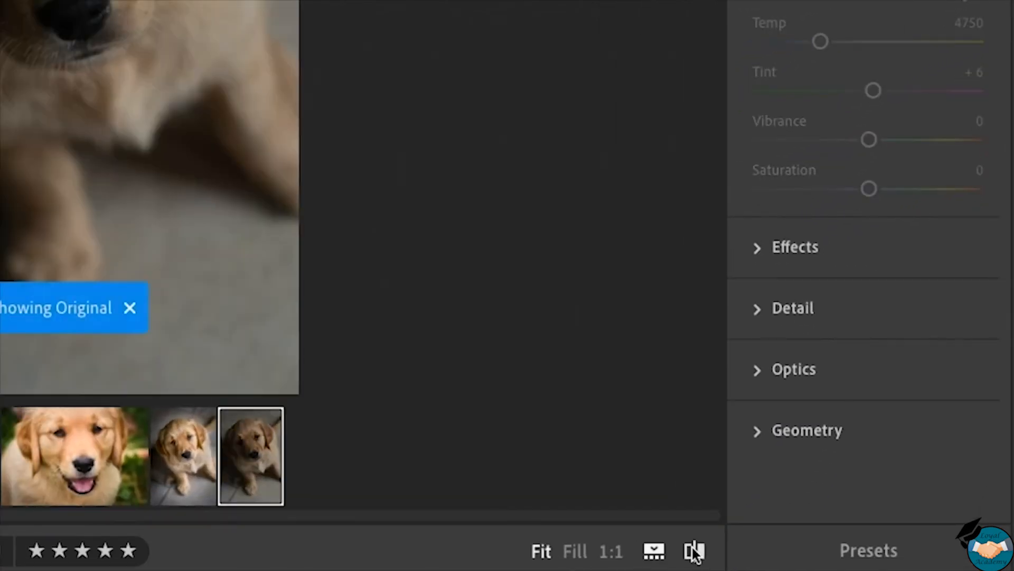
left_click(692, 547)
left_click(692, 548)
left_click(692, 547)
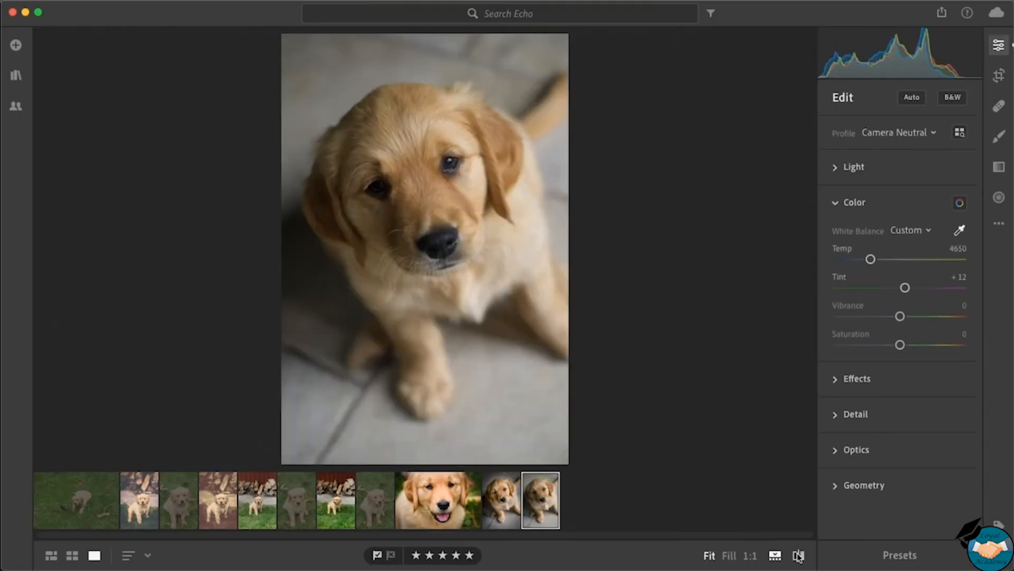
left_click(798, 555)
left_click(798, 555)
left_click(799, 555)
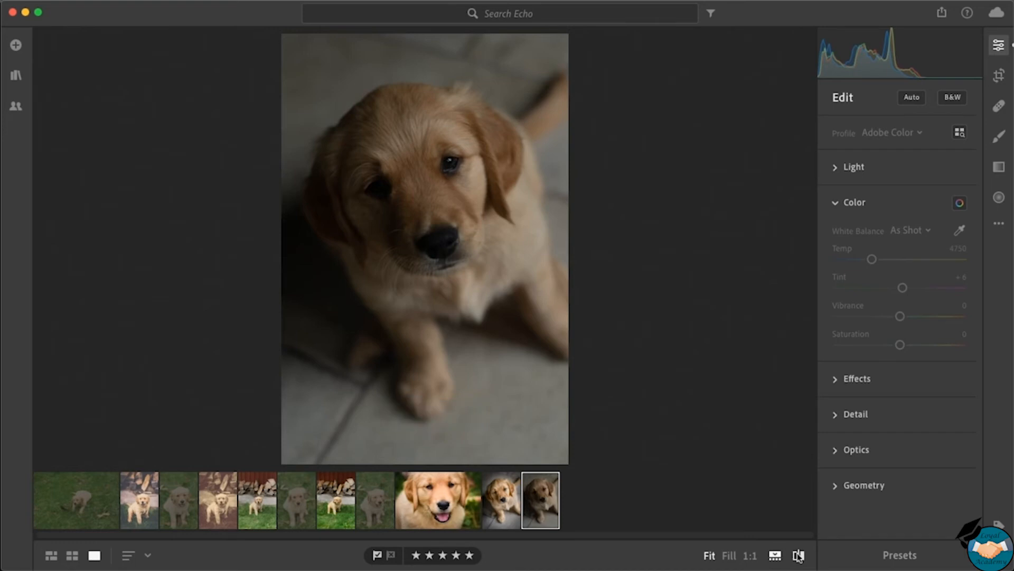
left_click(798, 556)
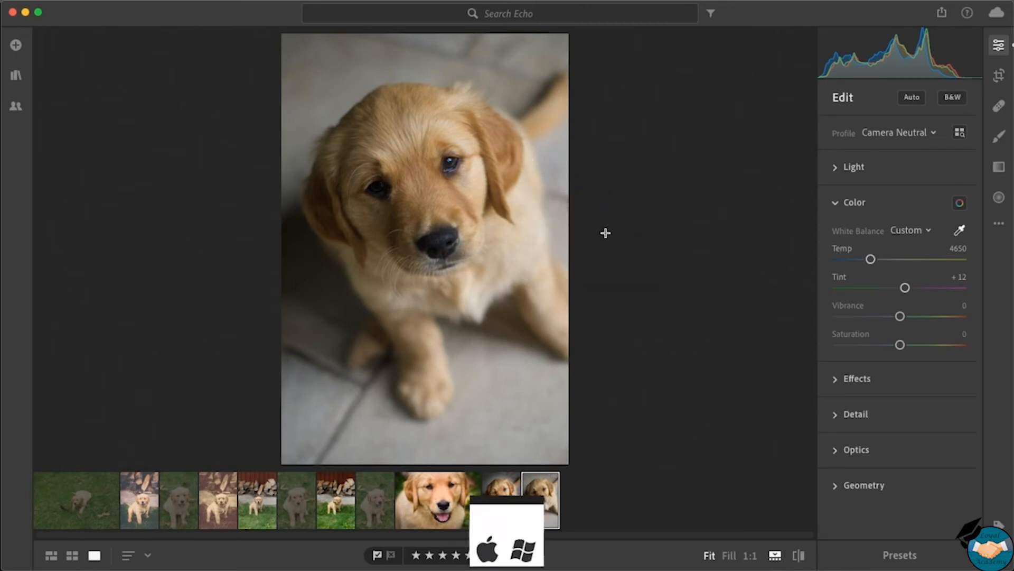
Replace the sampled white balance with one taken from the floor near the paw, fine-tuned to Temp 4705 and Tint +17
key("super+z")
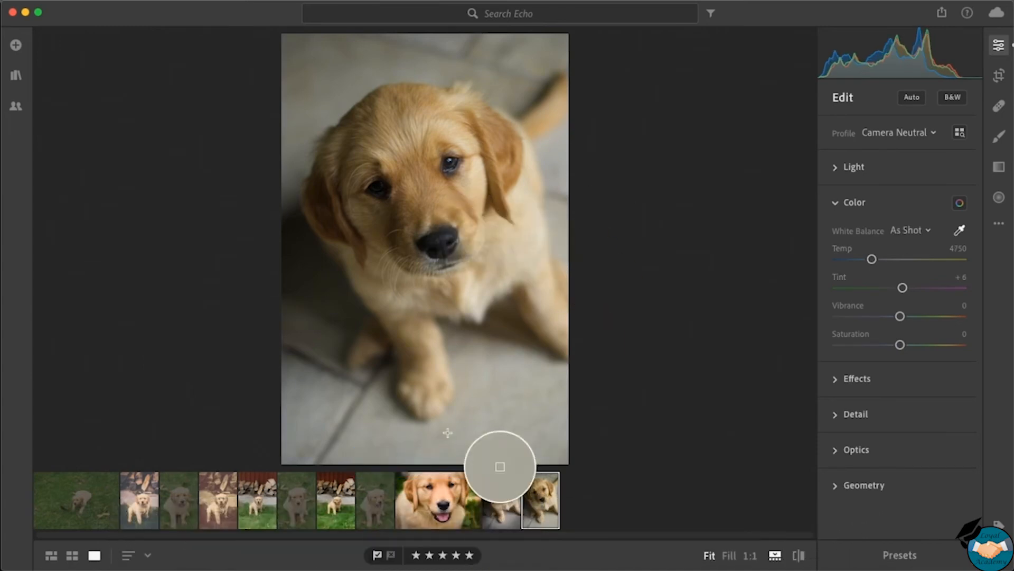
left_click(483, 395)
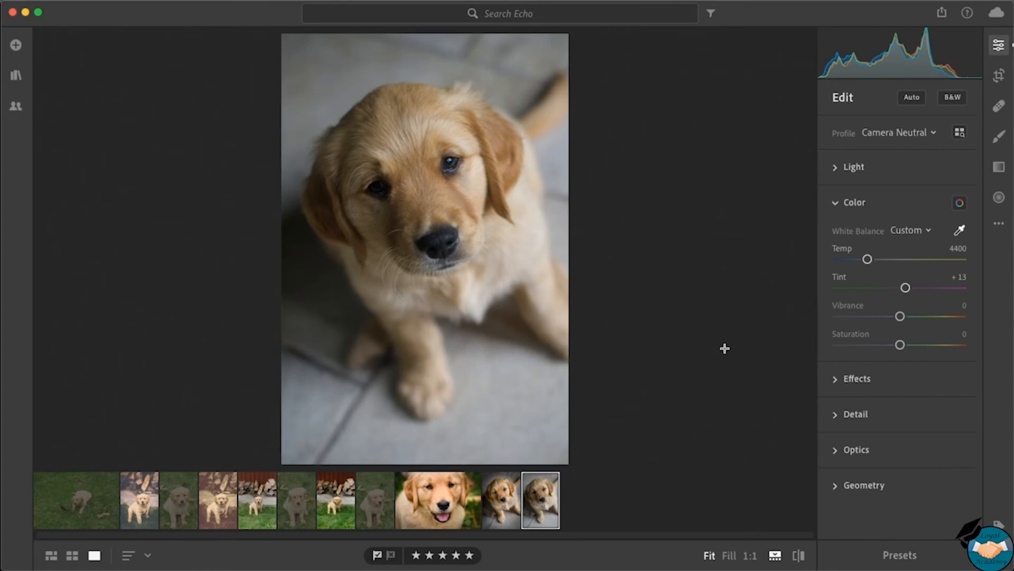
mouse_move(867, 259)
left_mouse_down()
mouse_move(908, 289)
mouse_move(872, 260)
left_mouse_up()
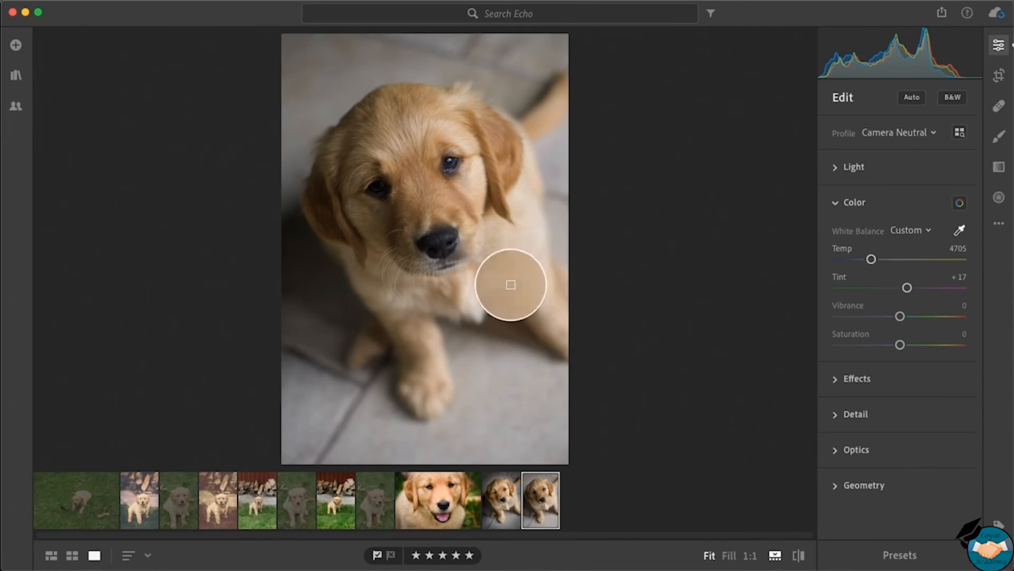
left_click(959, 233)
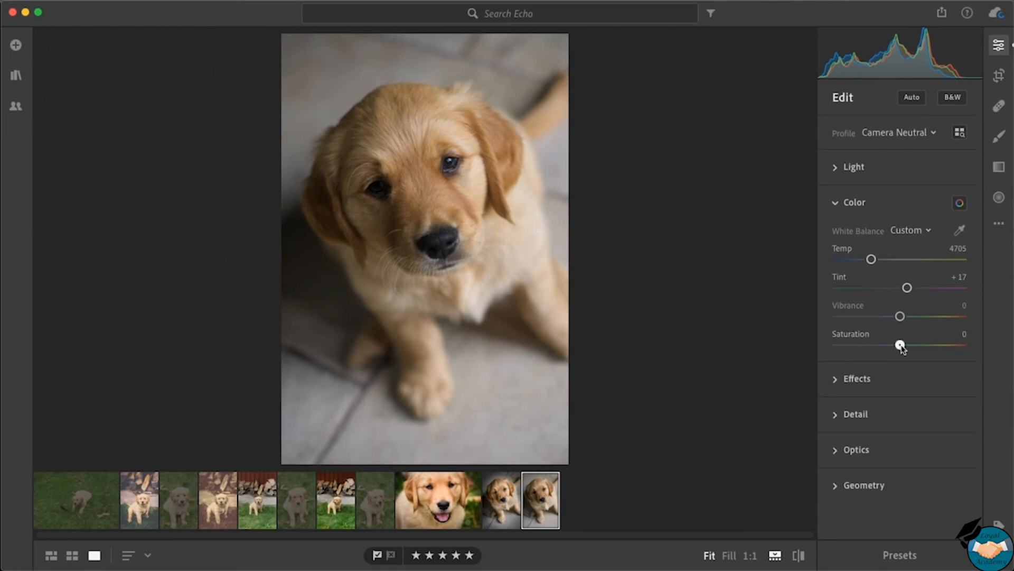
Try overall Saturation at -100, +100, +27 and -19, and reset it to 0
left_click_drag(901, 346, 836, 349)
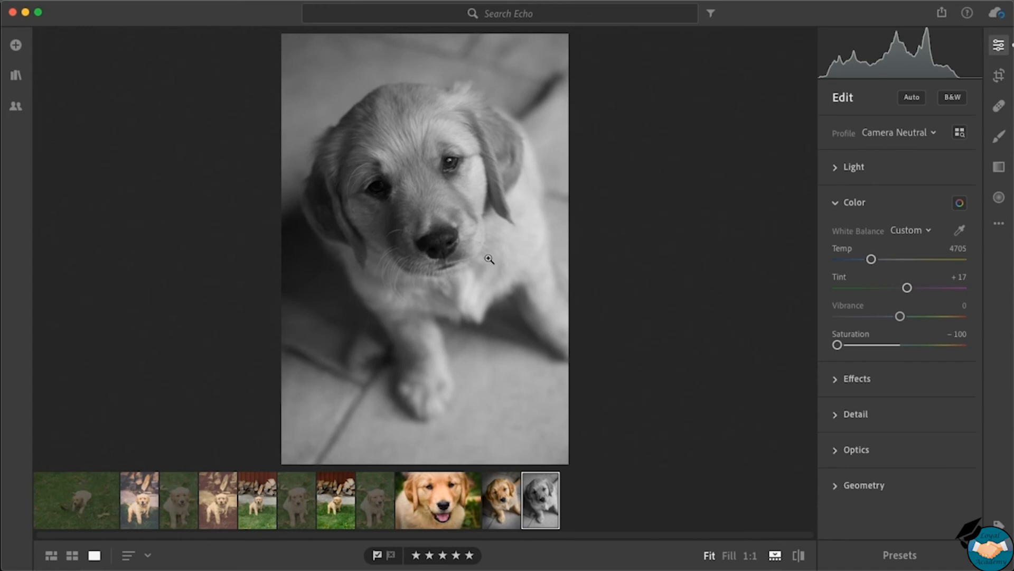
left_click_drag(838, 345, 965, 348)
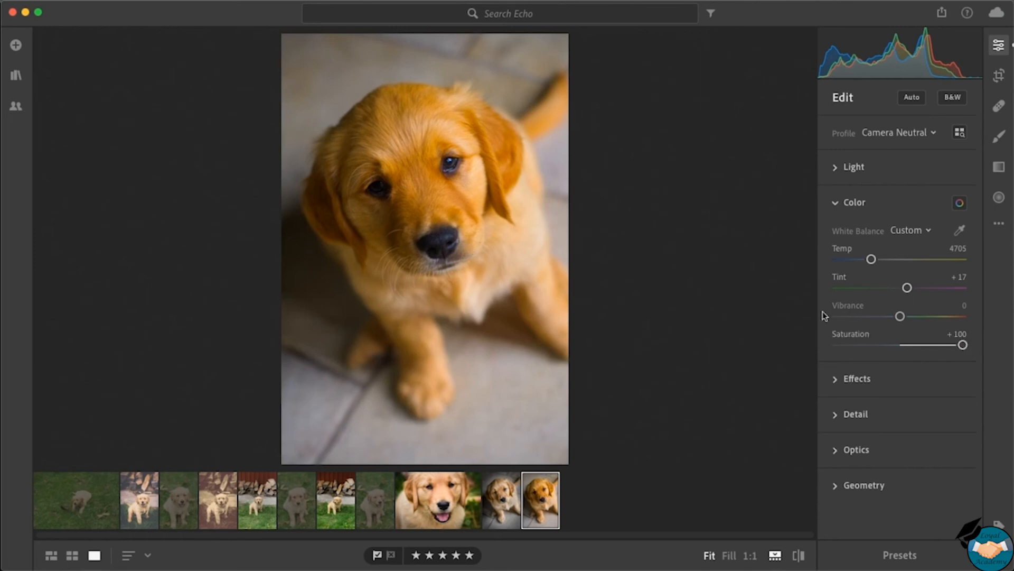
left_click_drag(904, 345, 917, 346)
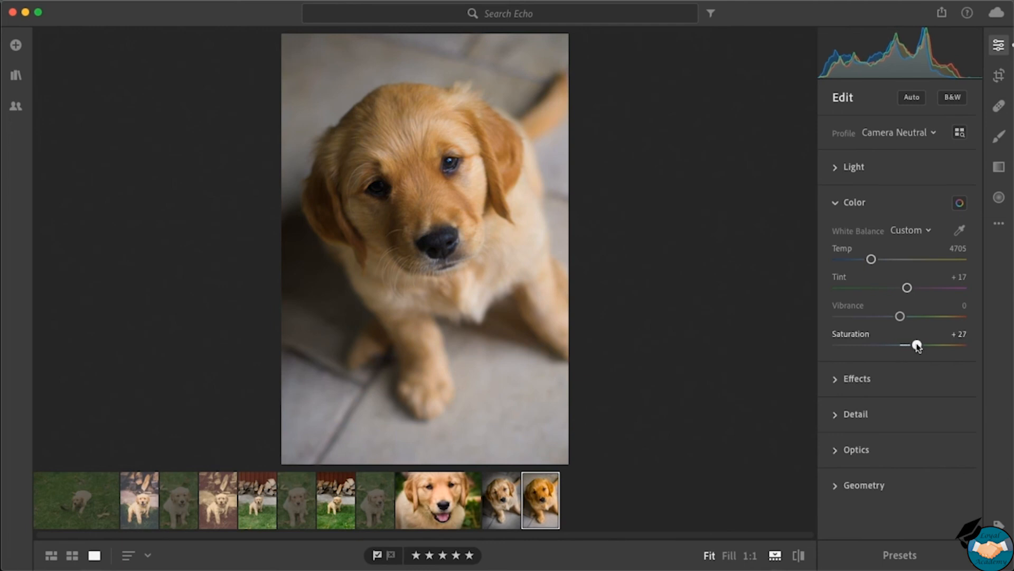
left_click_drag(918, 346, 888, 345)
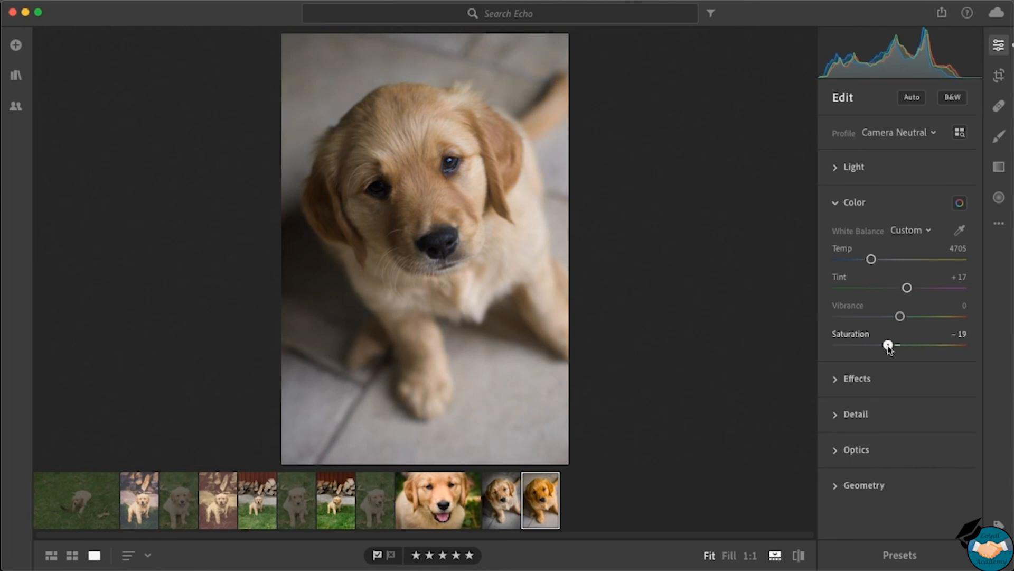
double_click(849, 335)
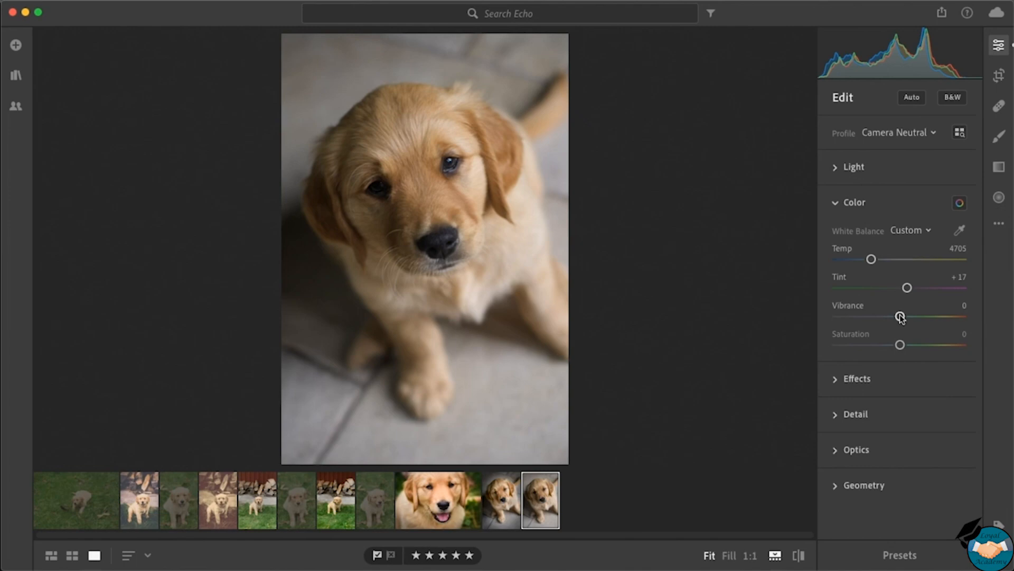
Try Vibrance at -100 and +100, and reset it to 0
left_click_drag(899, 317, 827, 317)
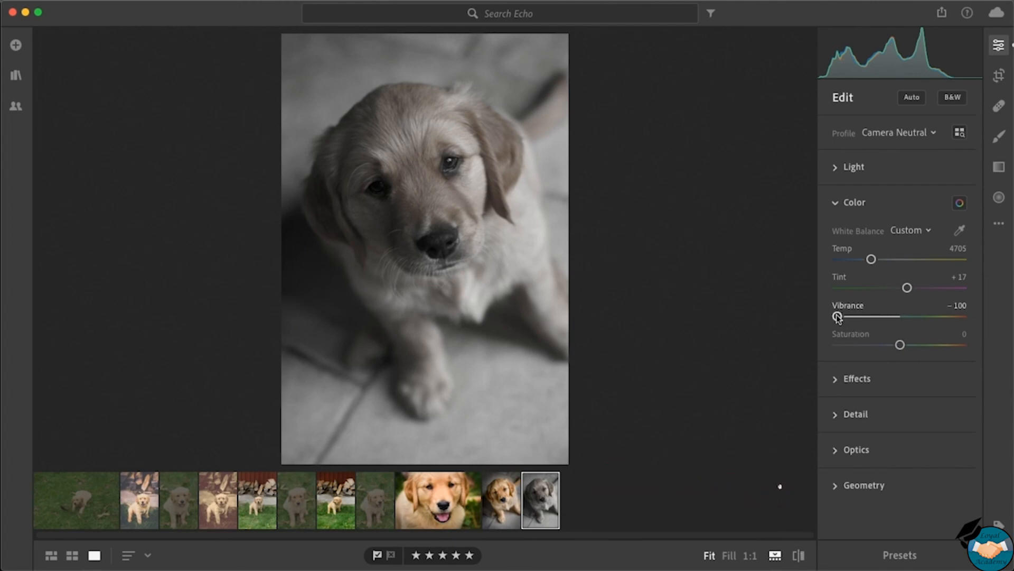
left_click_drag(838, 316, 967, 318)
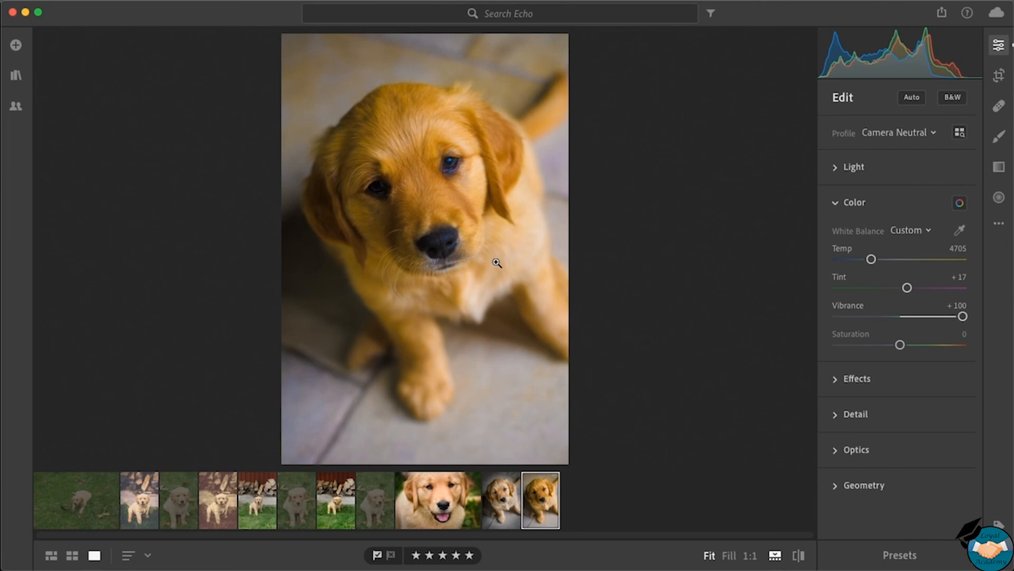
double_click(847, 306)
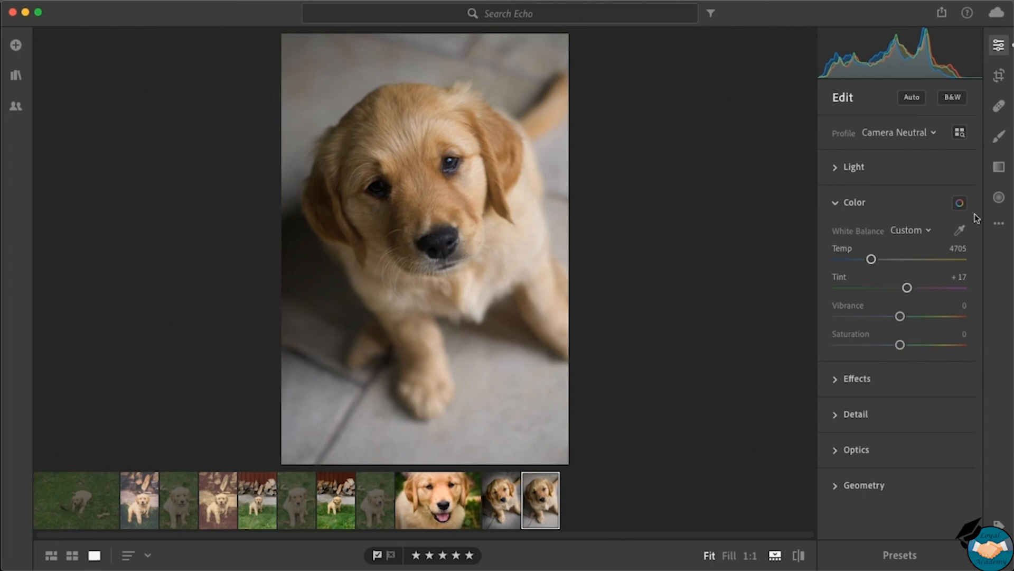
Open the Color Mixer for the puppy photo and bring its hue, saturation and luminance controls into view
left_click(960, 204)
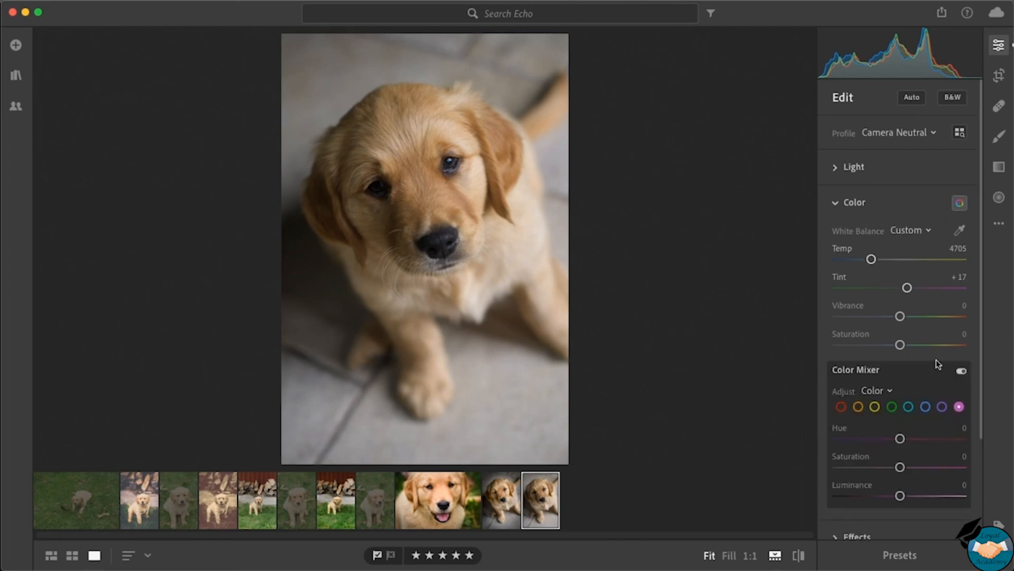
scroll(981, 362, "down", 2)
scroll(983, 363, "down", 2)
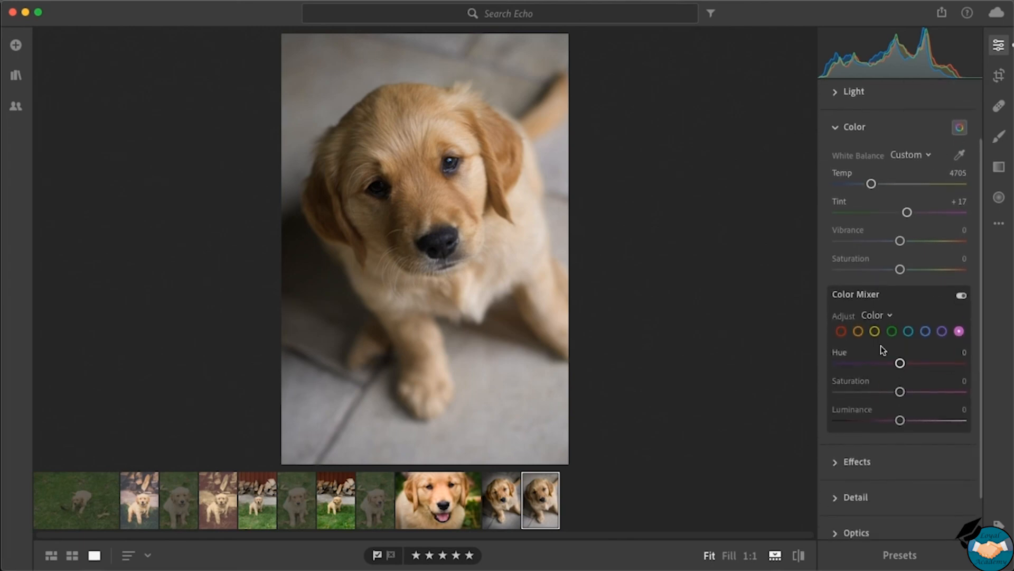